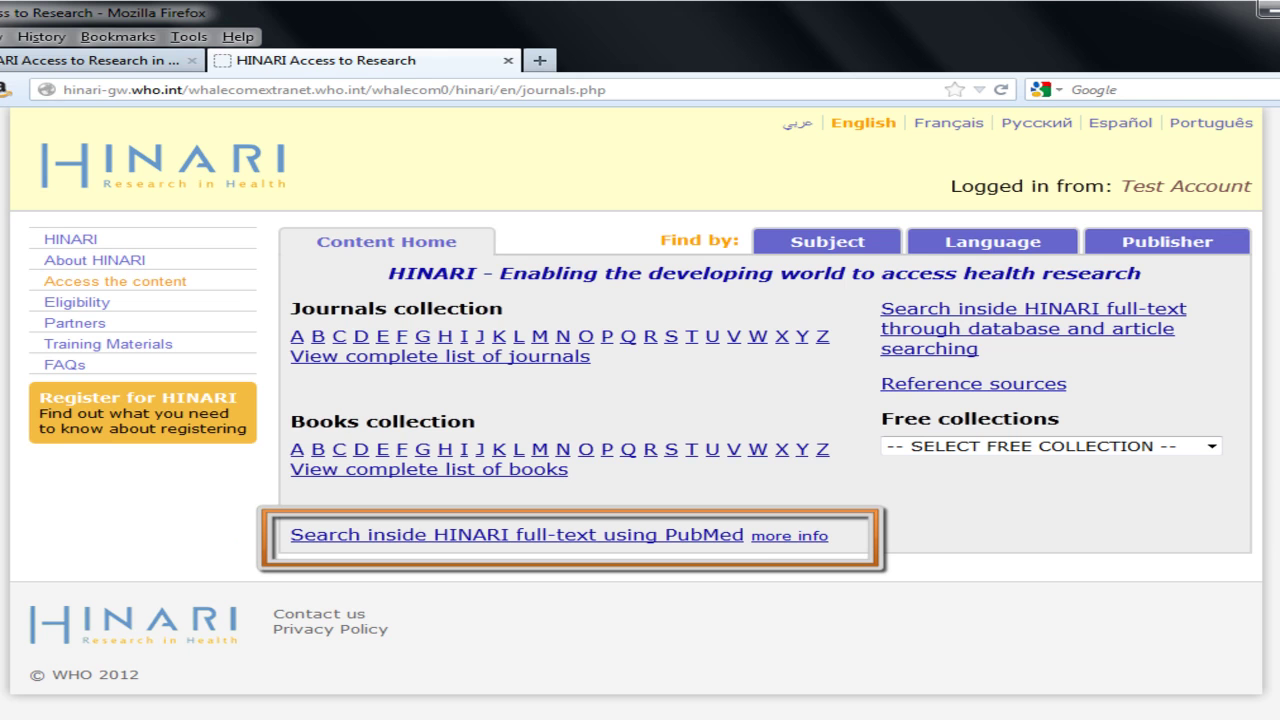
Step: Search PubMed through HINARI for 'hpv vaccine' with autocomplete suggestions turned off, getting 5325 results
click(705, 540)
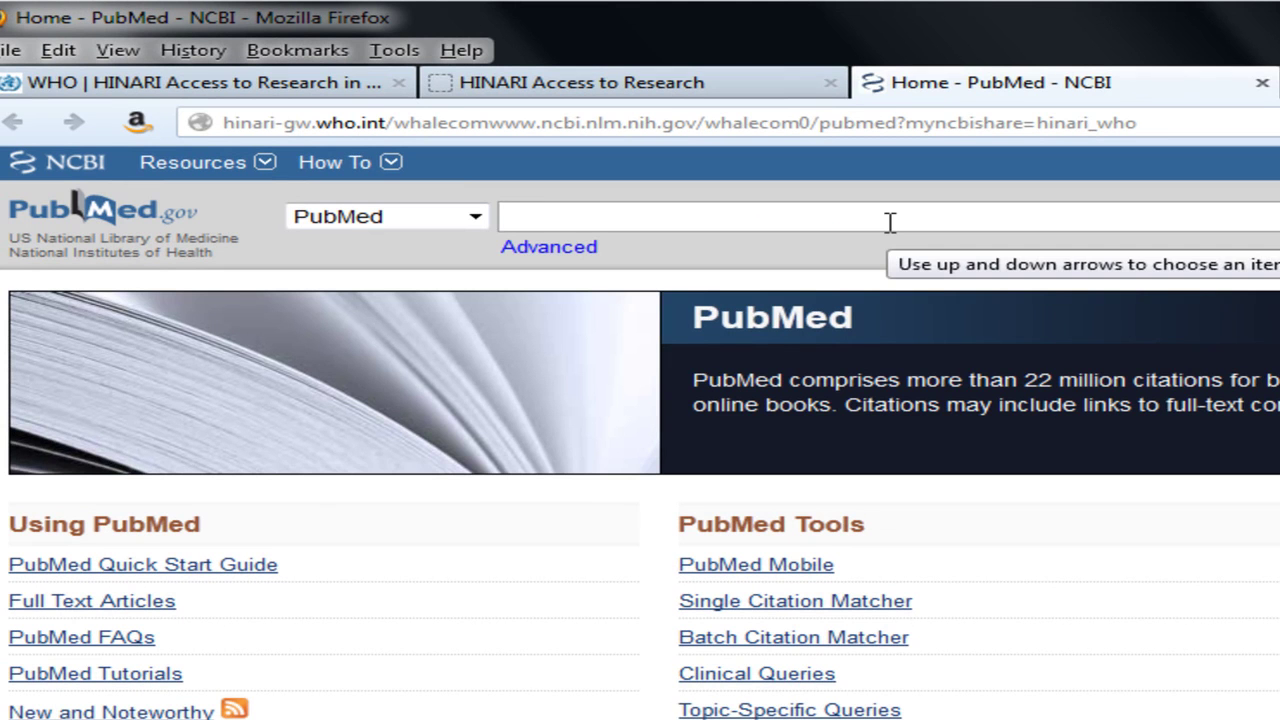
text(hpv vaccine)
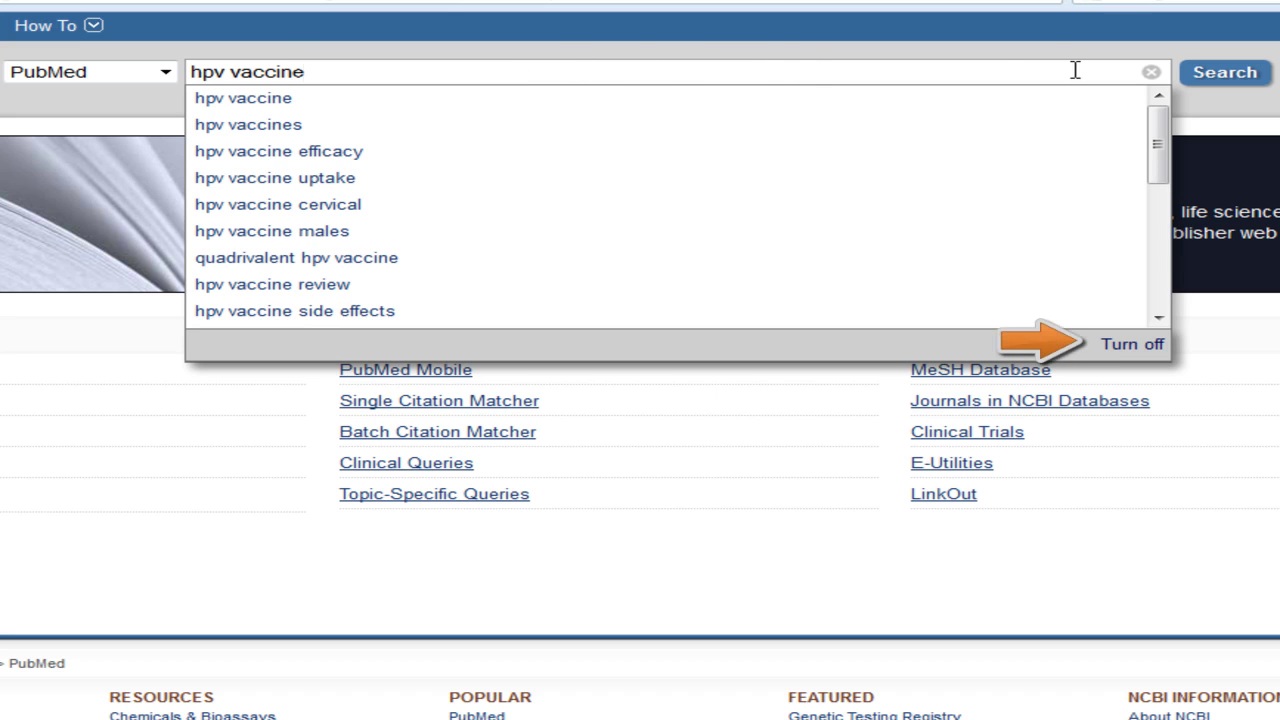
click(1133, 345)
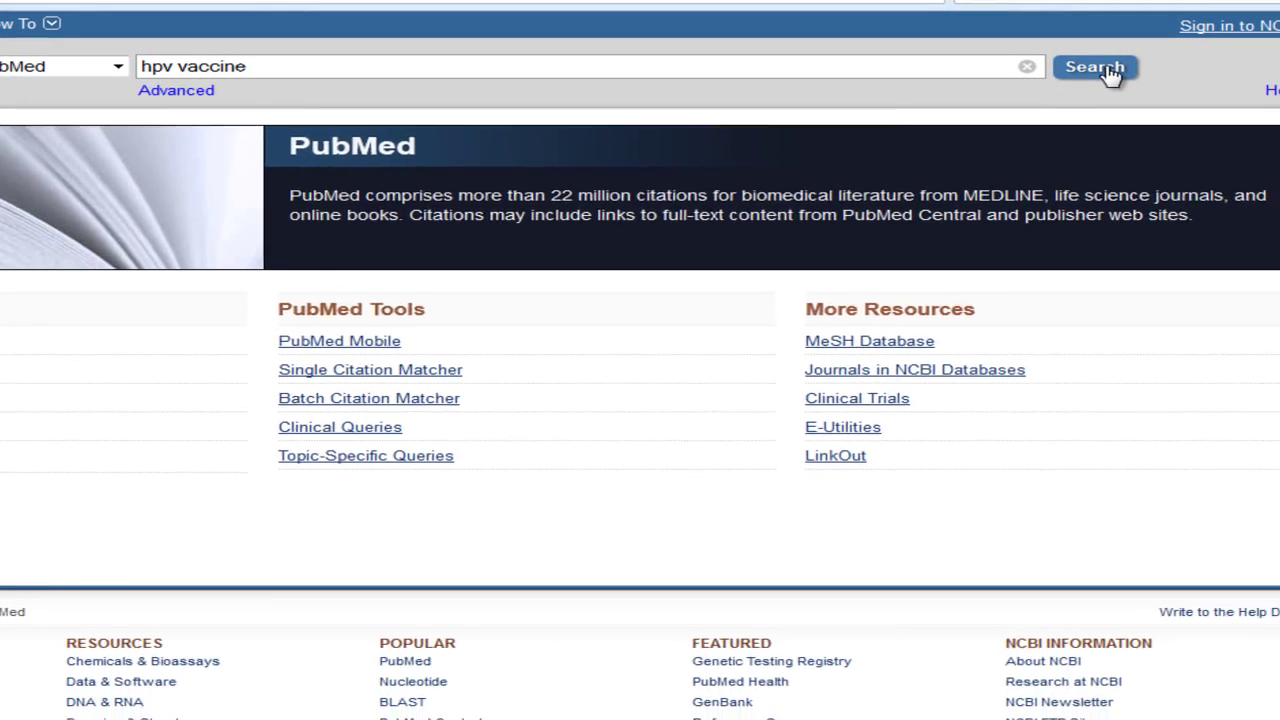
click(1110, 70)
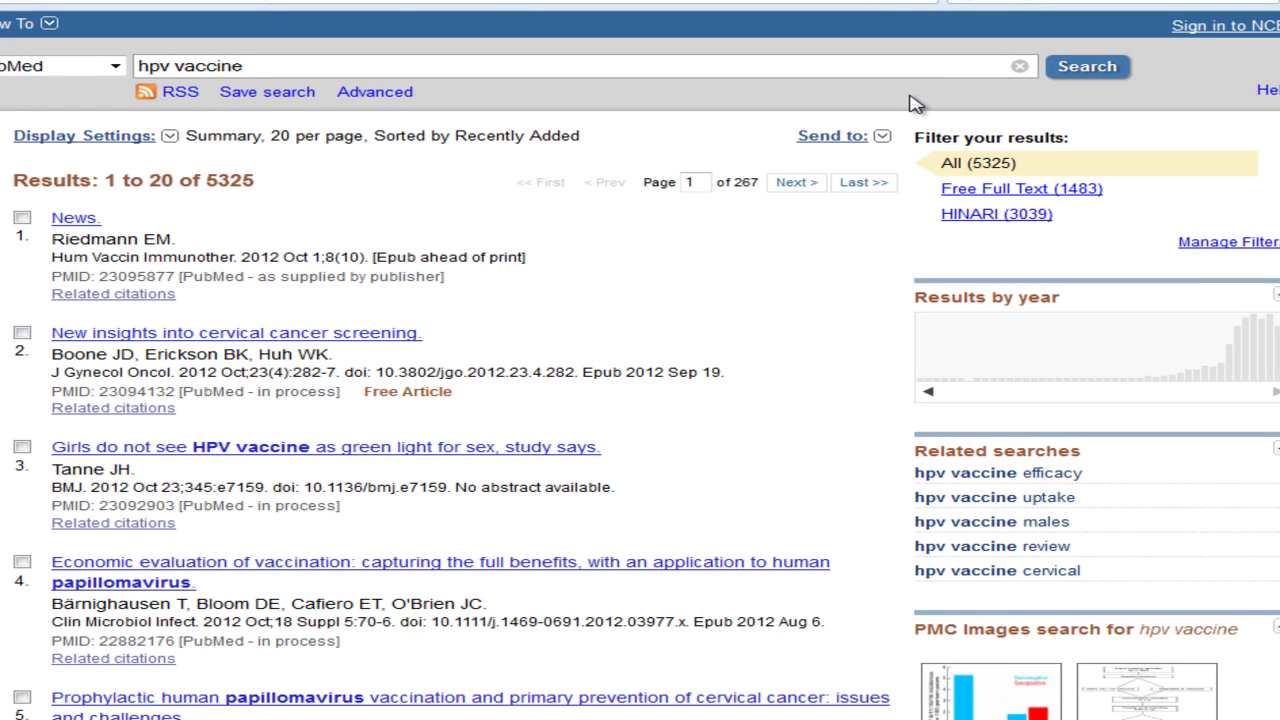
Step: Scroll down to Search details showing 'hpv vaccine' mapped to the MeSH term papillomavirus vaccines
scroll(915, 110, down, 7)
scroll(640, 360, down, 5)
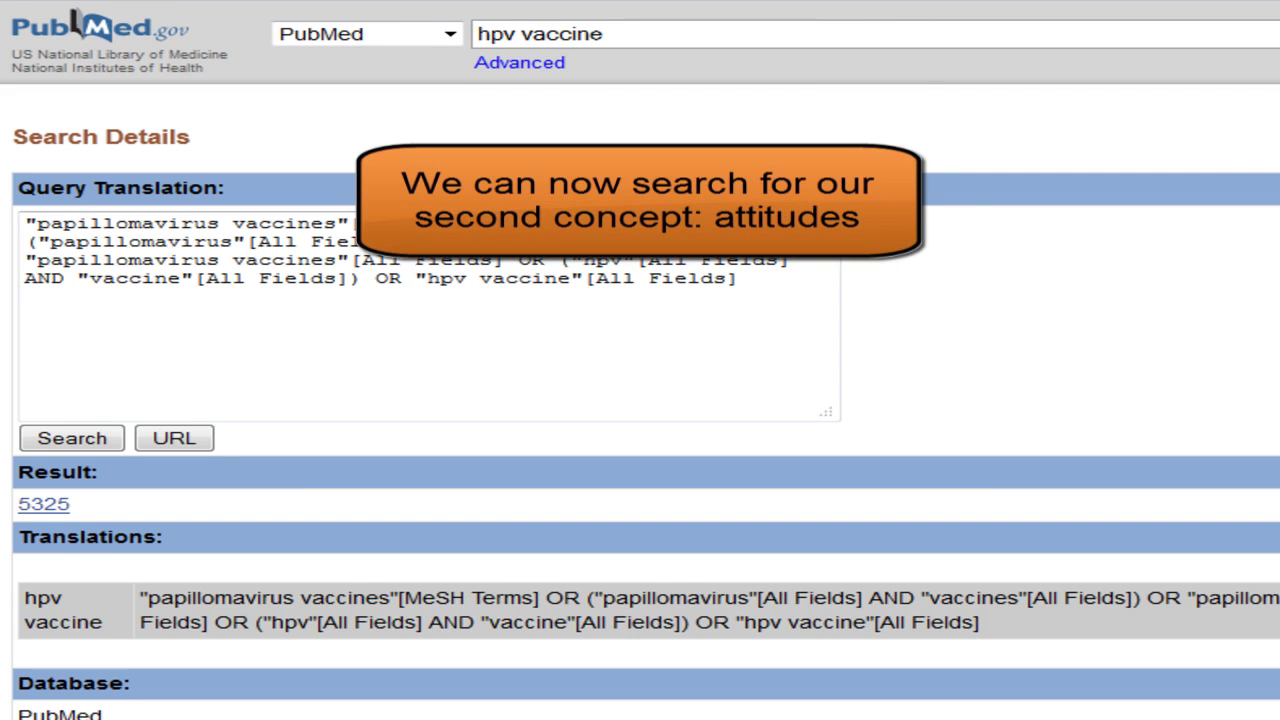
Step: Replace the query with 'attitudes', search (281538 results), and review its Search details translation
click(1125, 38)
text(attitudes)
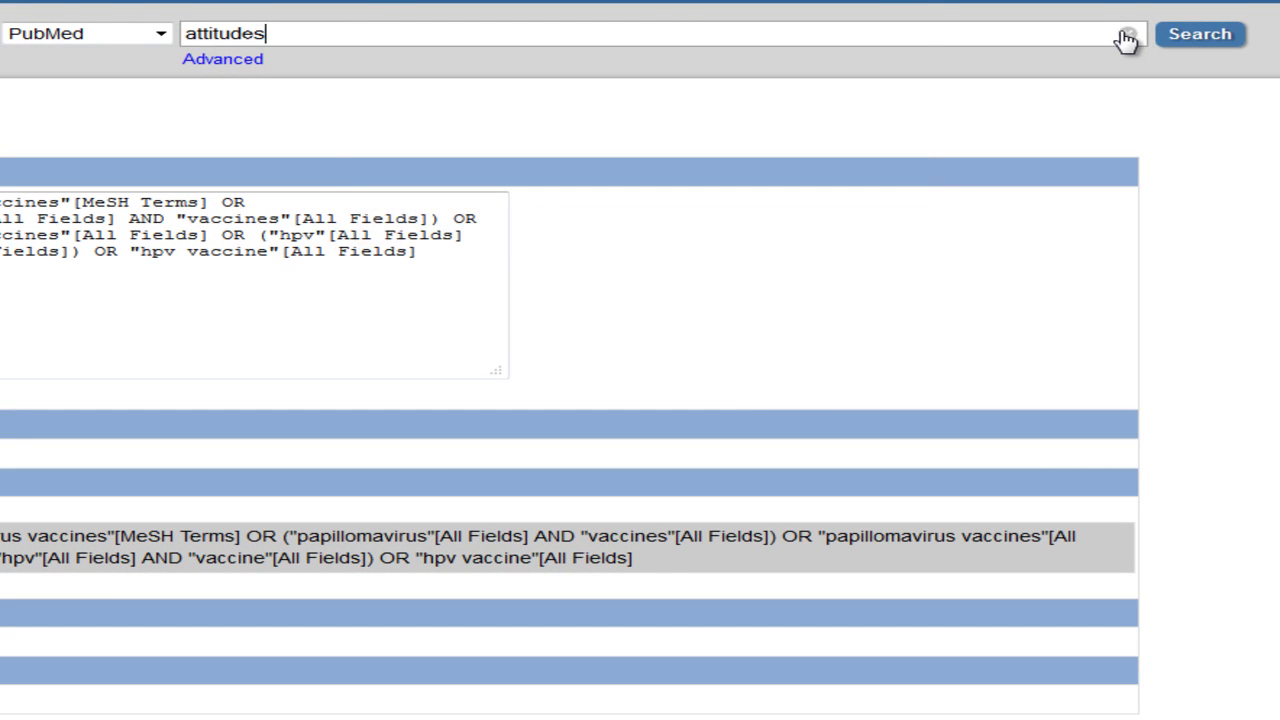
click(1208, 40)
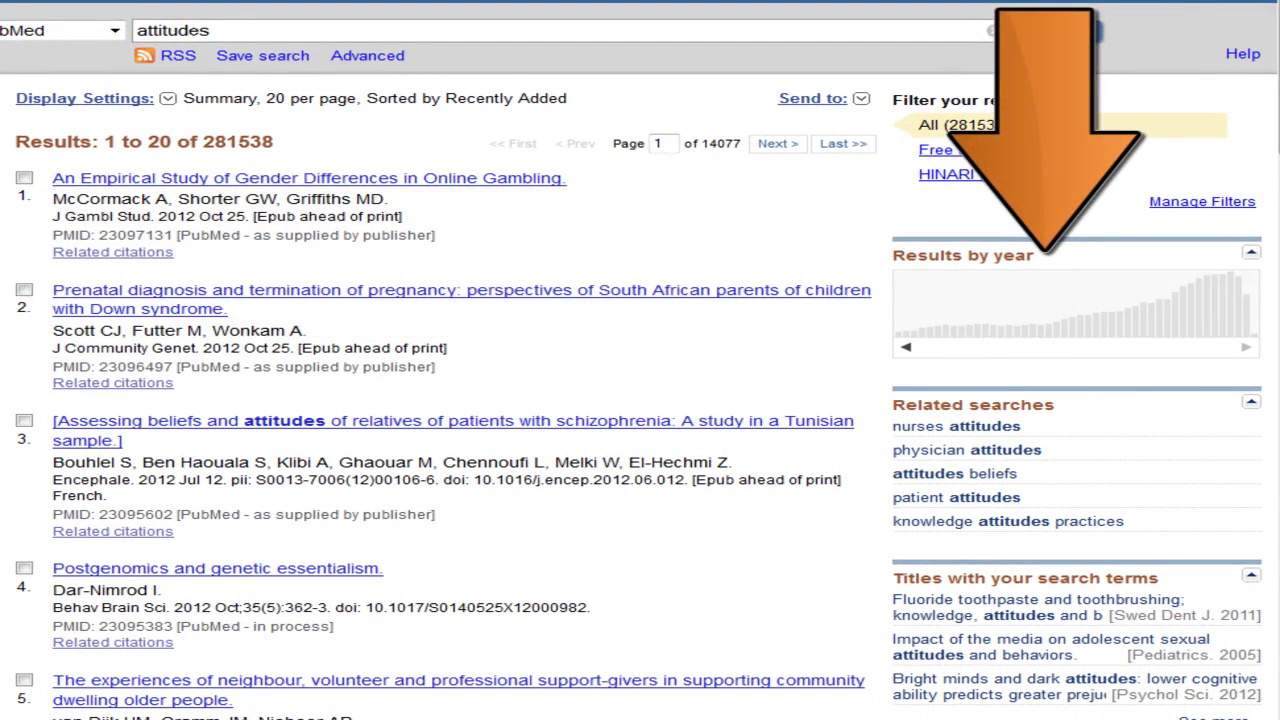
drag(1272, 95, 1270, 295)
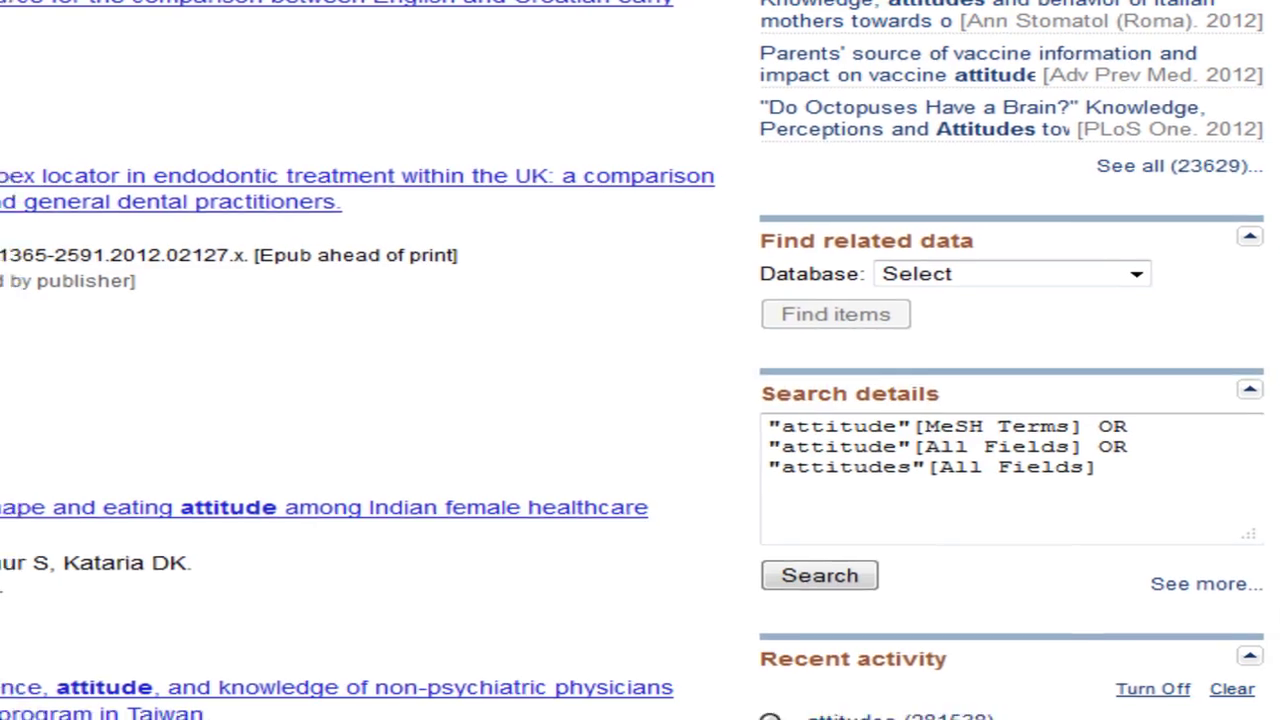
scroll(640, 360, up, 10)
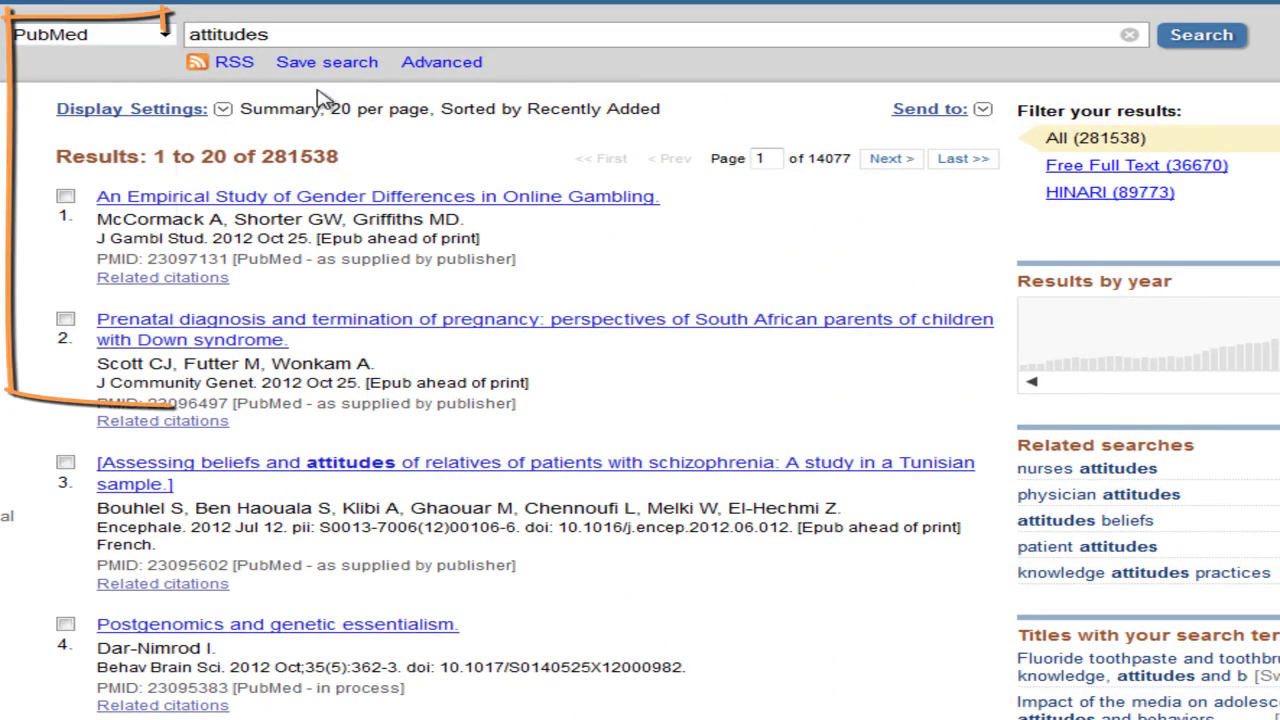
Step: Switch the database to MeSH and look up 'attitudes' to reach the Attitude to Health heading
click(166, 36)
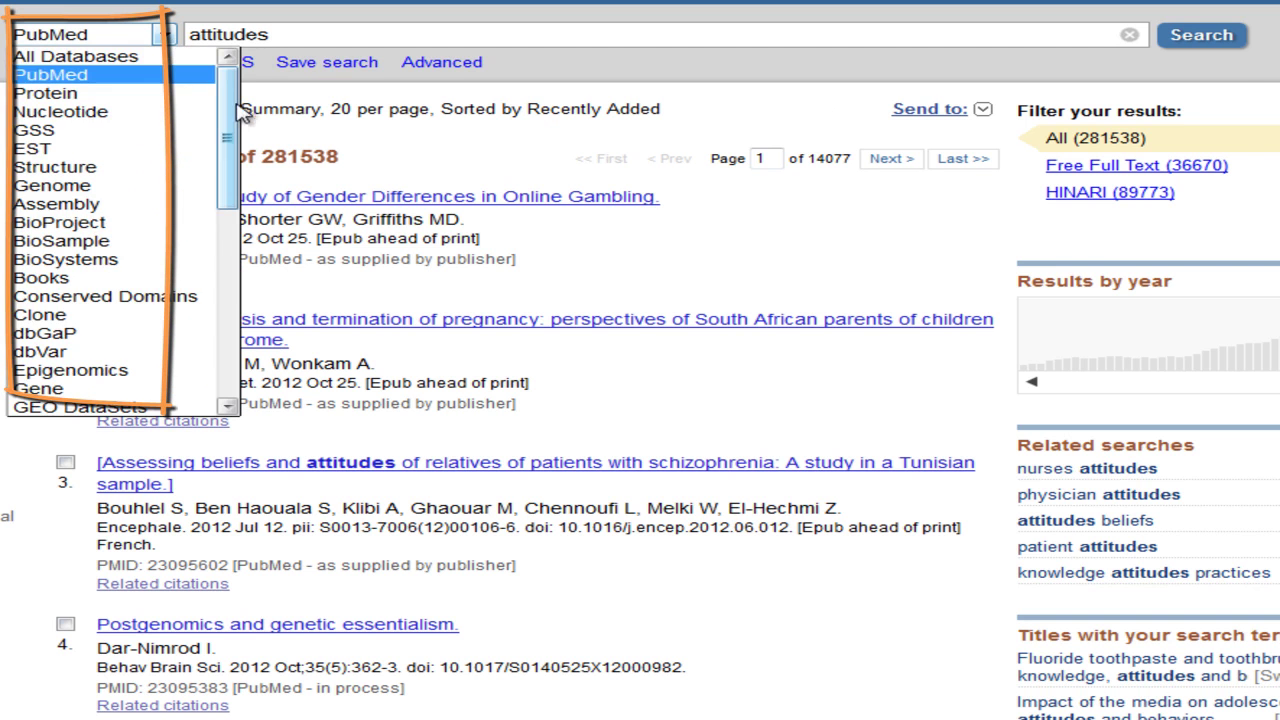
scroll(232, 110, down, 3)
click(131, 275)
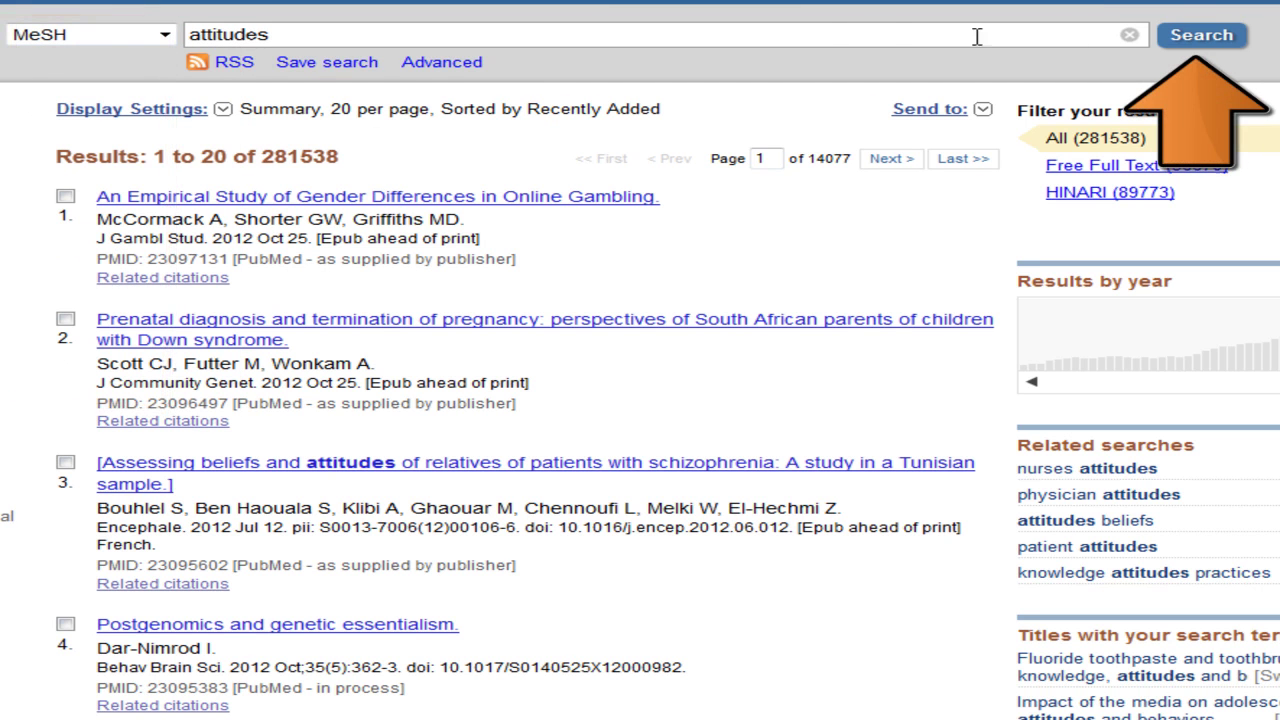
click(1218, 42)
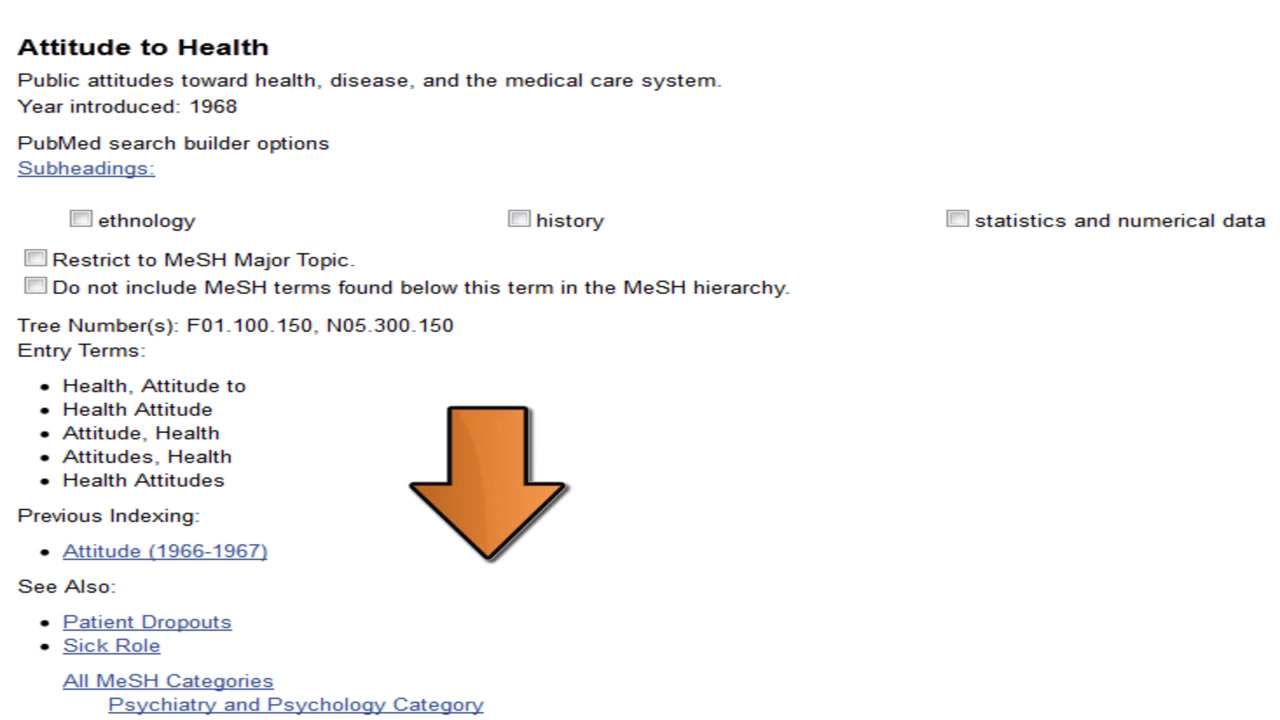
Step: Add 'Attitude to Health'[Mesh] to the search builder and search PubMed, returning 261486 results
scroll(640, 400, down, 5)
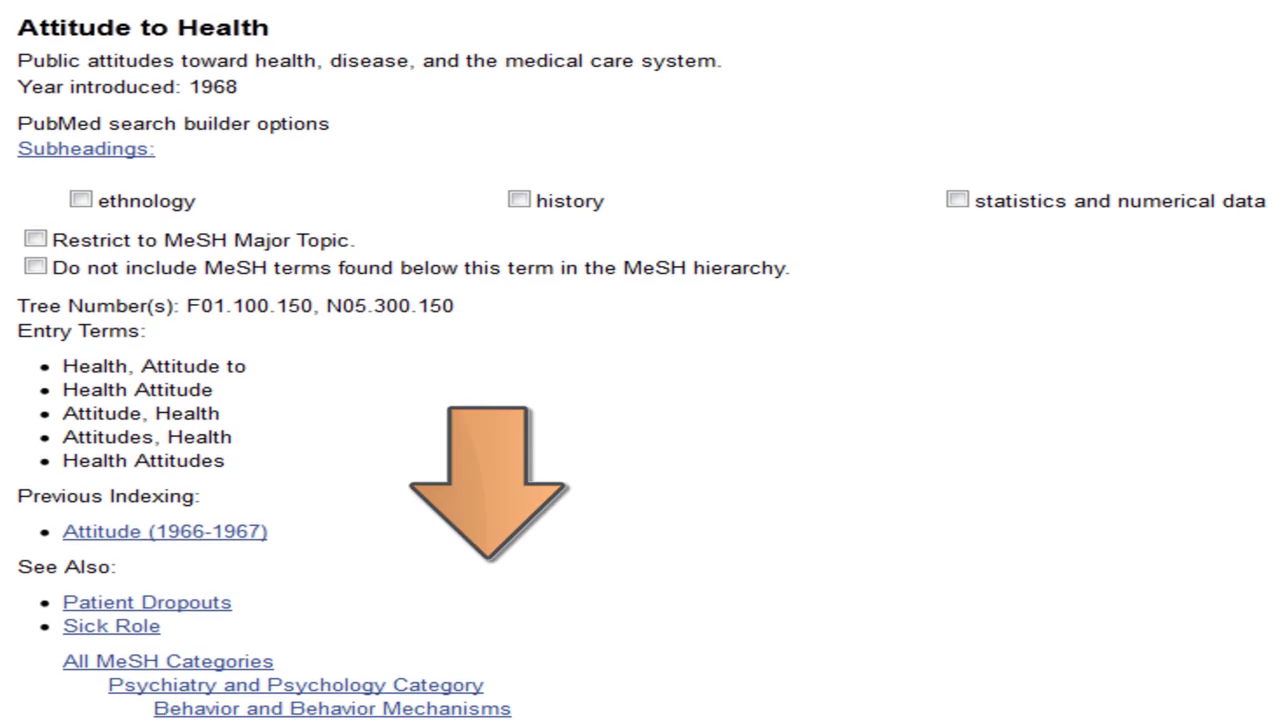
scroll(640, 360, down, 5)
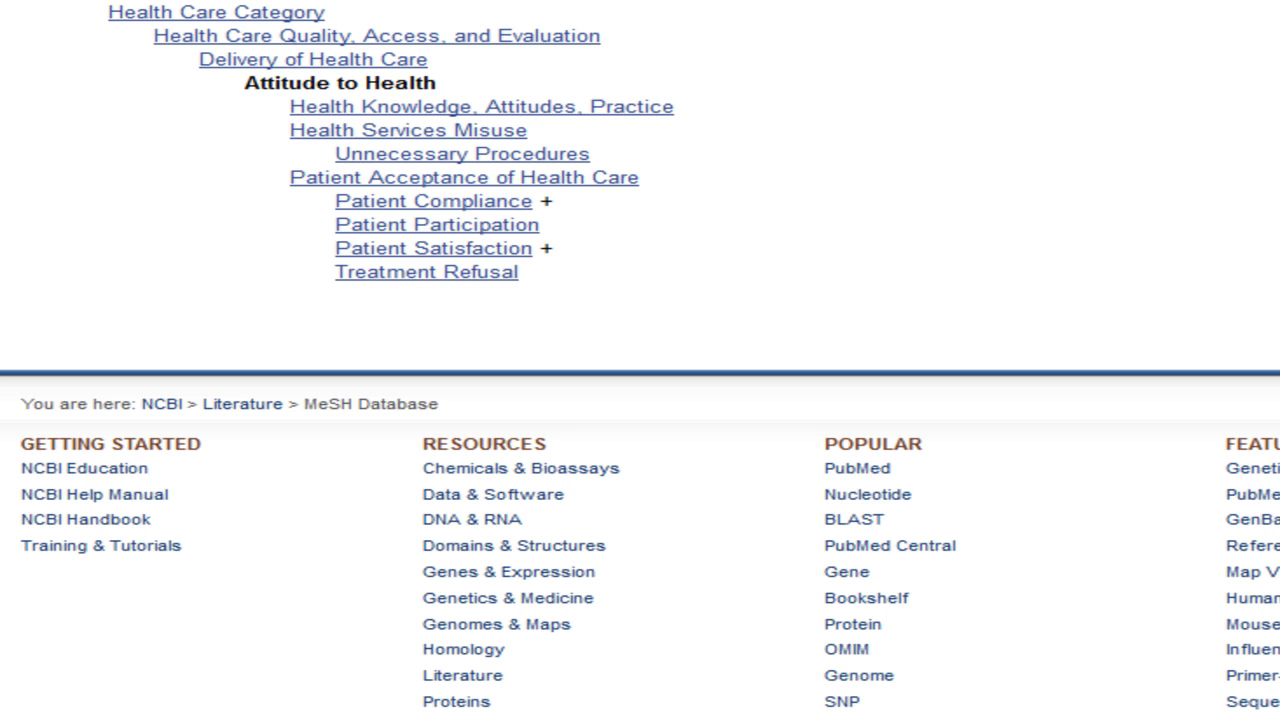
scroll(1092, 310, up, 5)
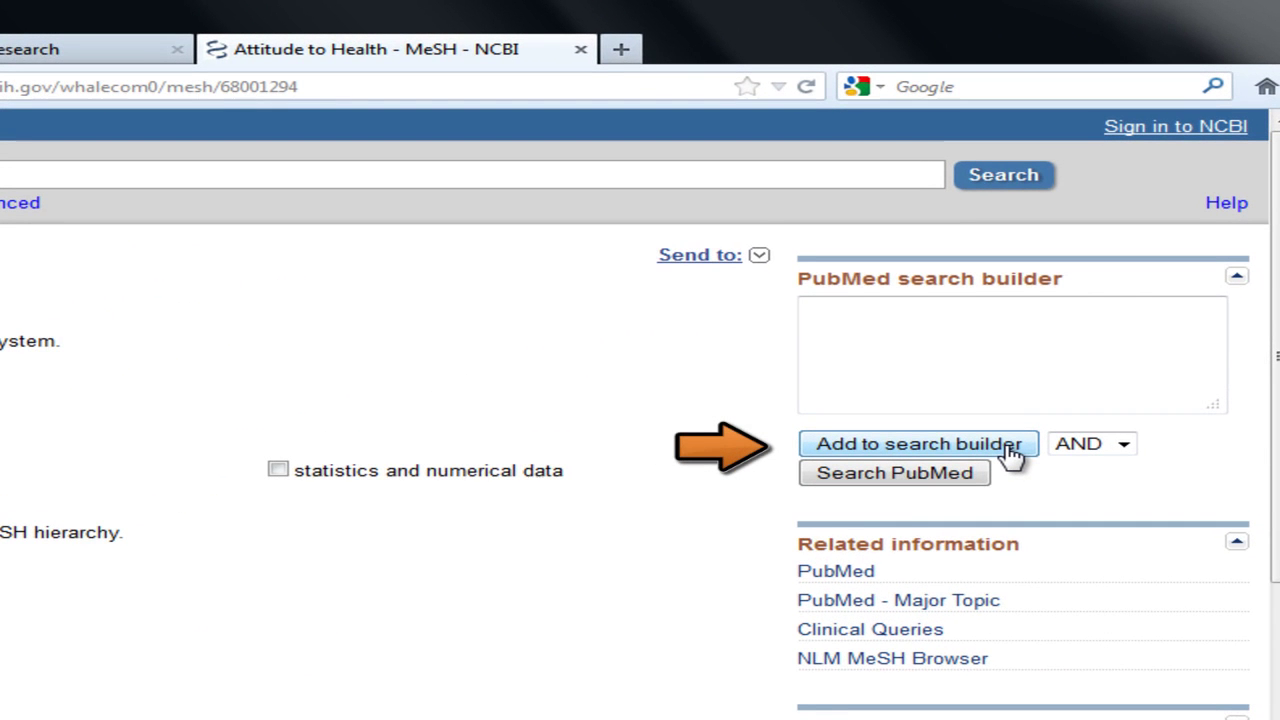
click(1013, 455)
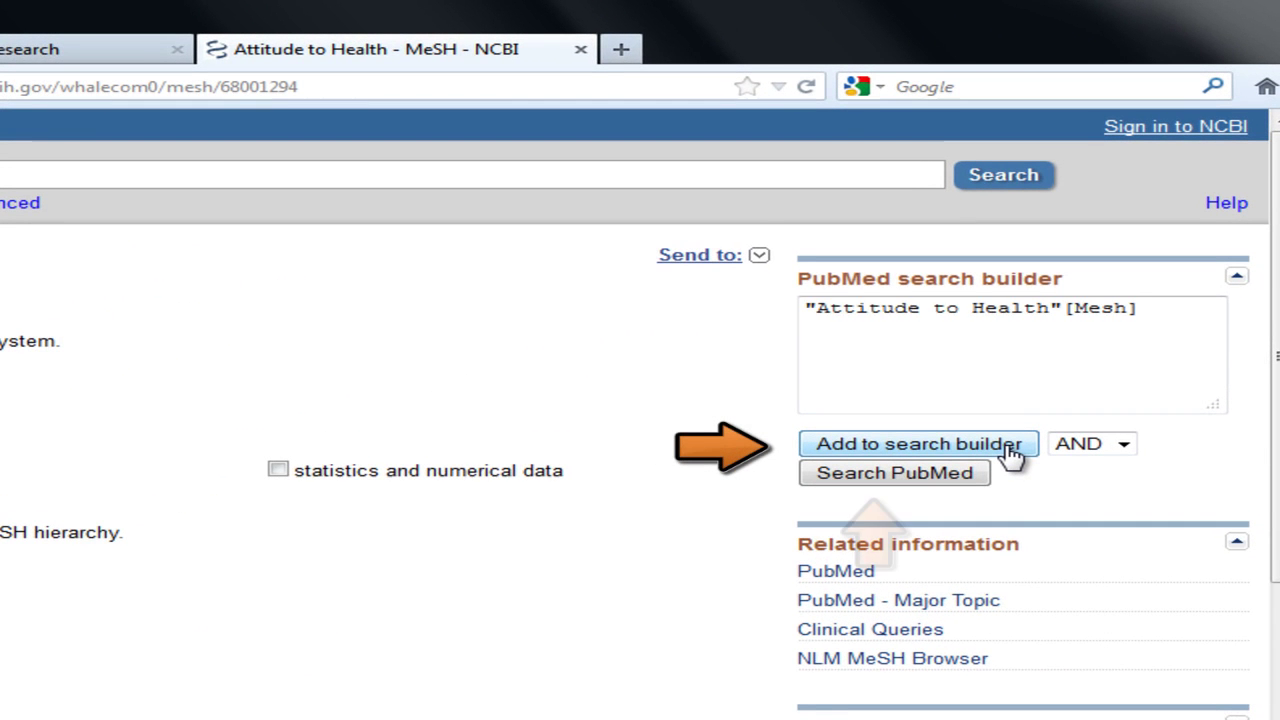
click(957, 487)
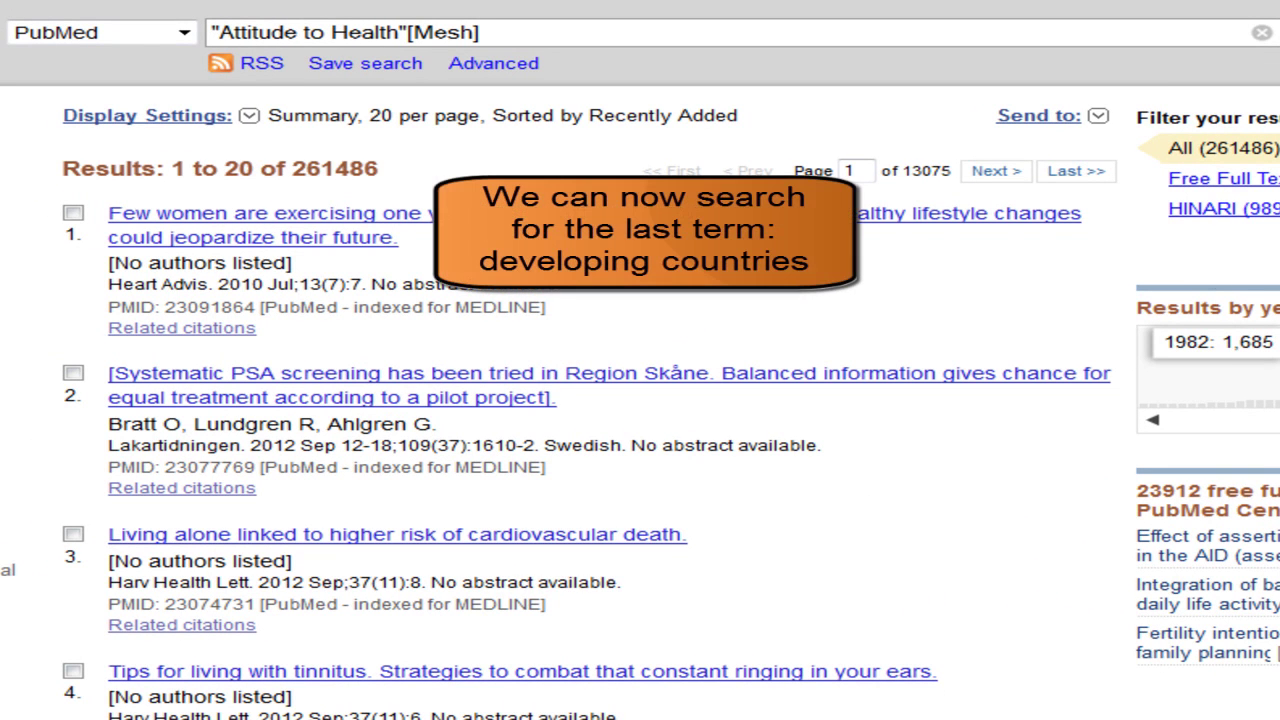
Step: Search for 'developing countries' (93102 results) and check its MeSH mapping in Search details
click(1262, 36)
text(d)
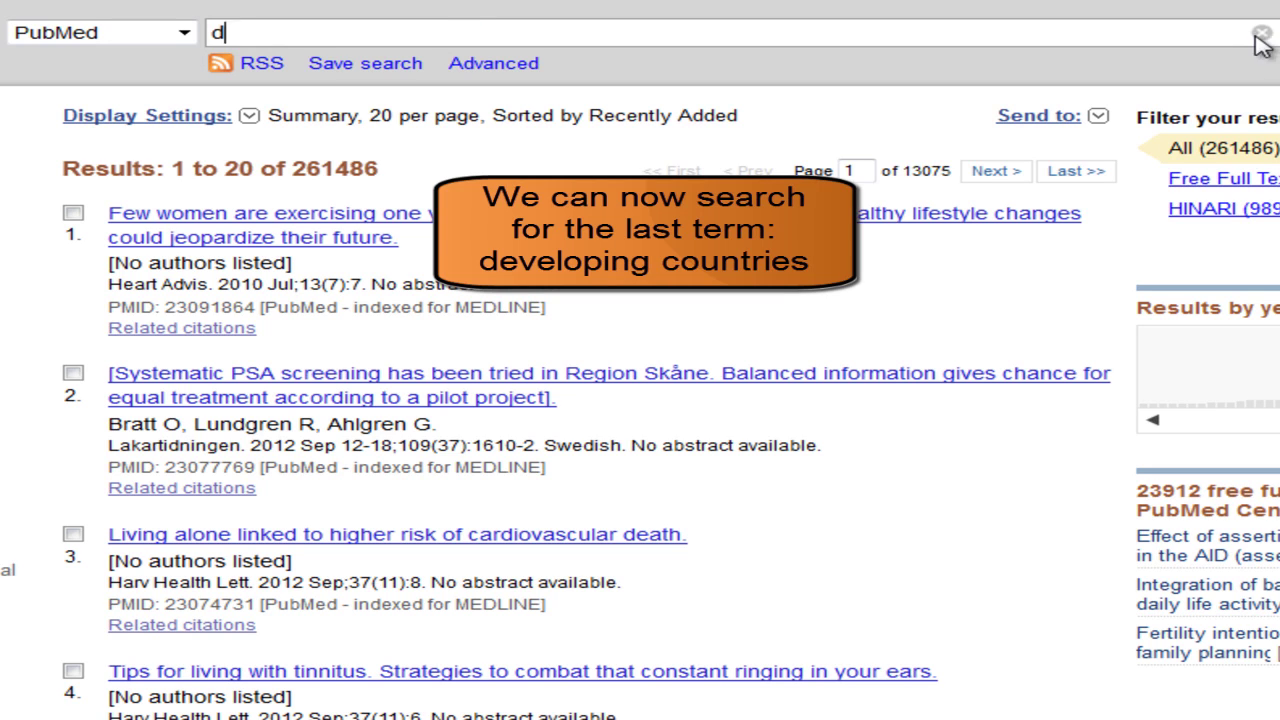
text(eveloping countries)
key(Return)
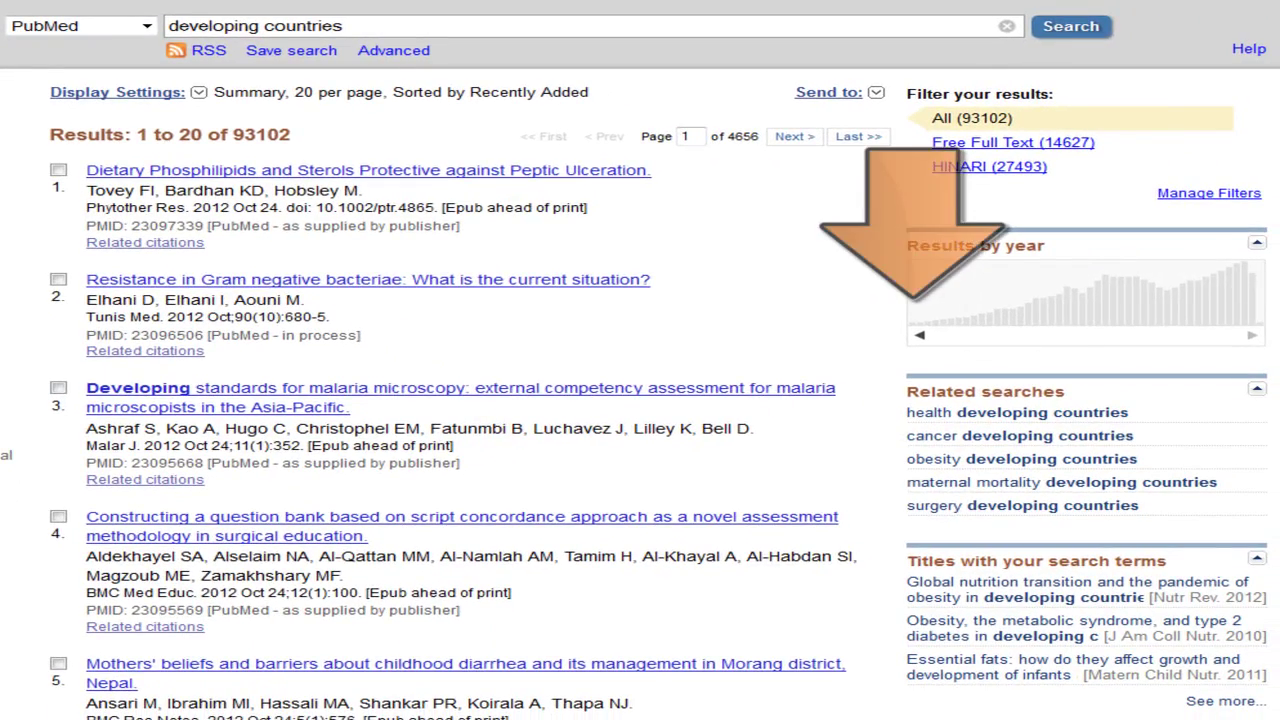
scroll(1272, 218, down, 8)
scroll(1272, 218, down, 1)
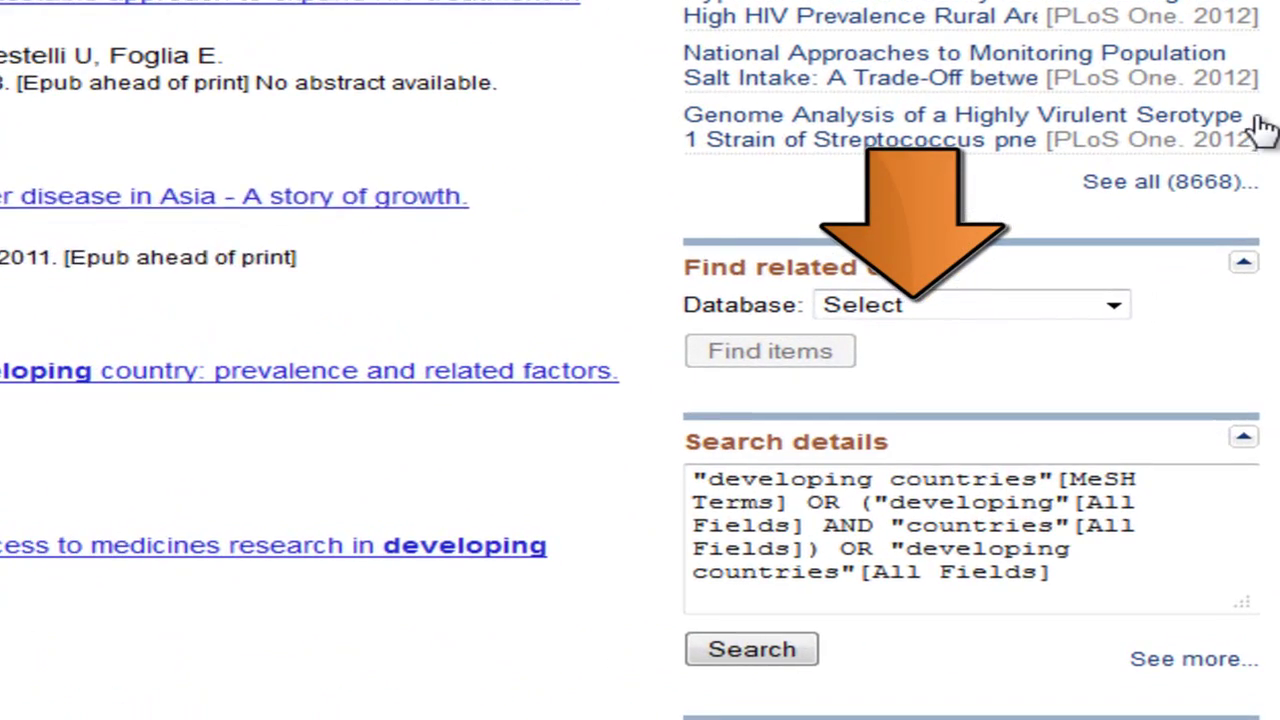
mouse_move(1268, 214)
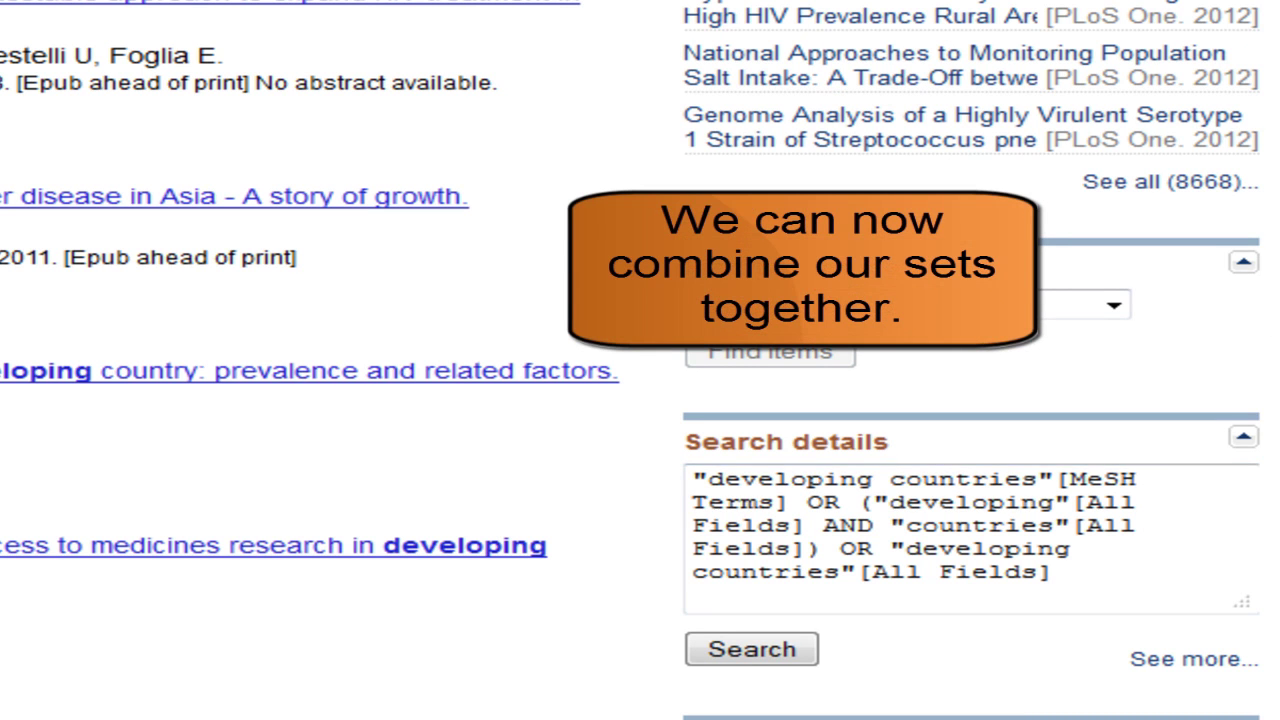
scroll(640, 360, up, 15)
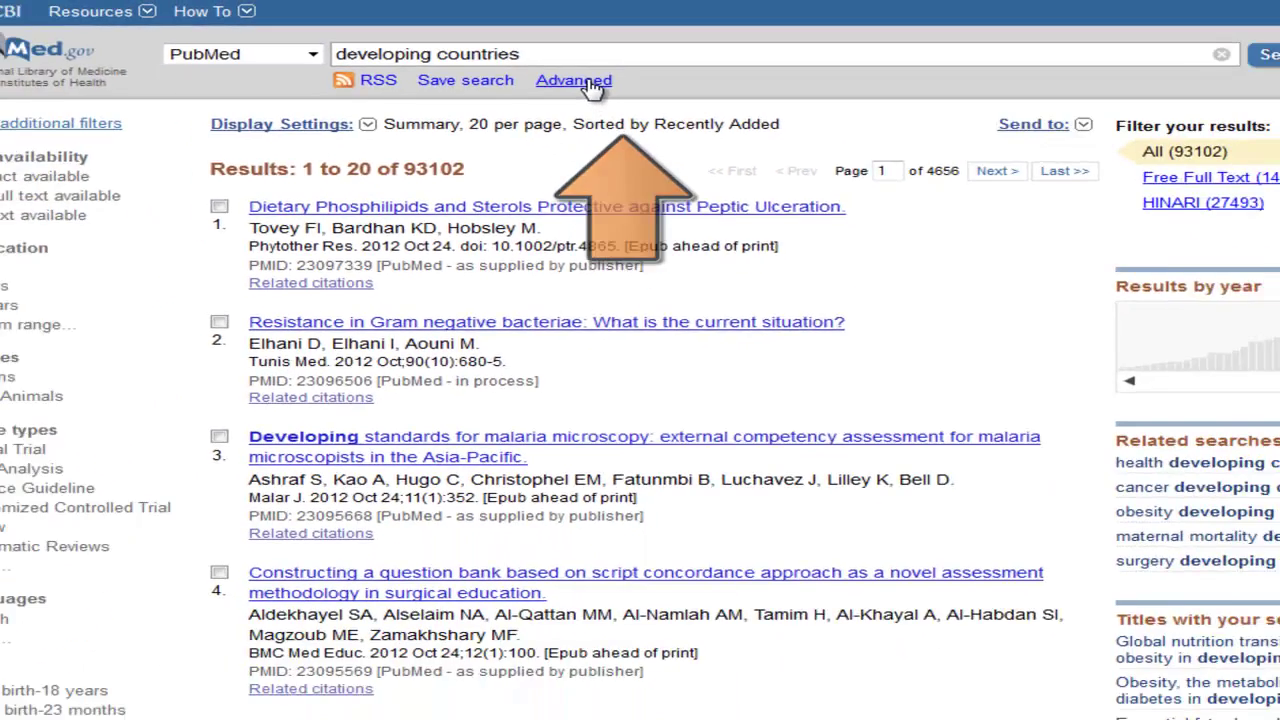
Step: In the Advanced Search Builder, AND together history searches #1, #5 and #6, returning 19 results
click(640, 117)
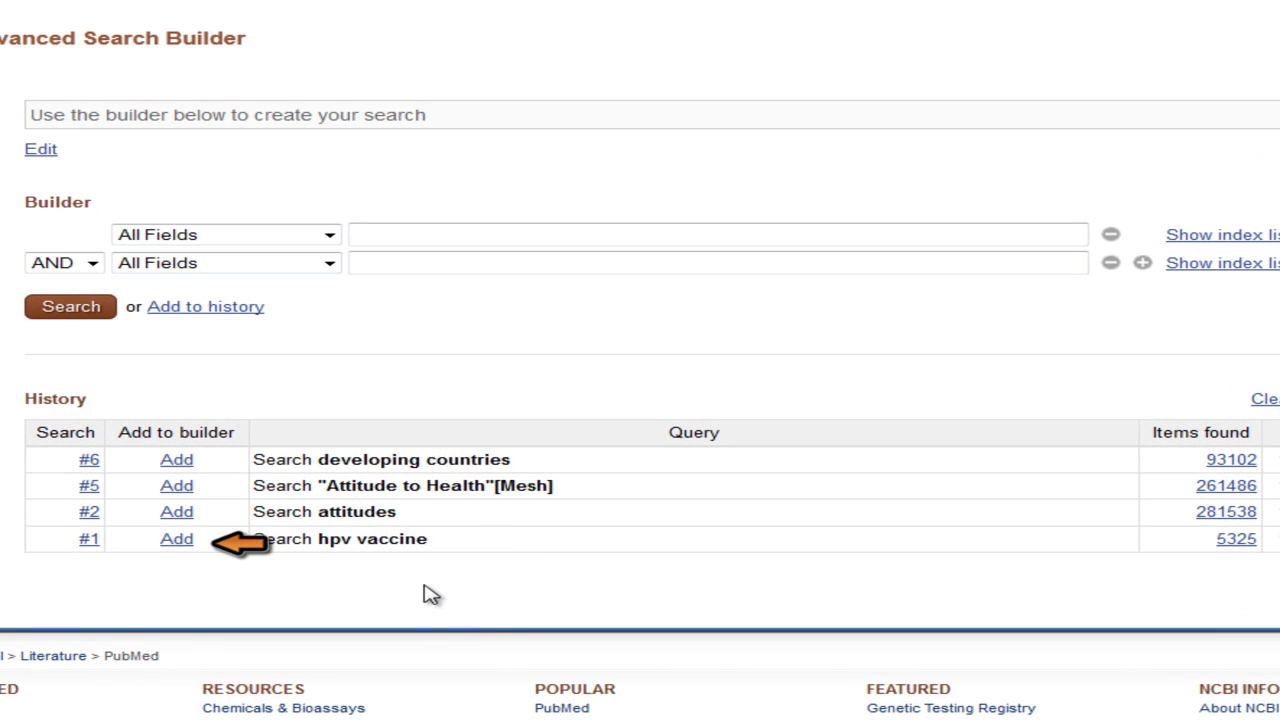
click(178, 541)
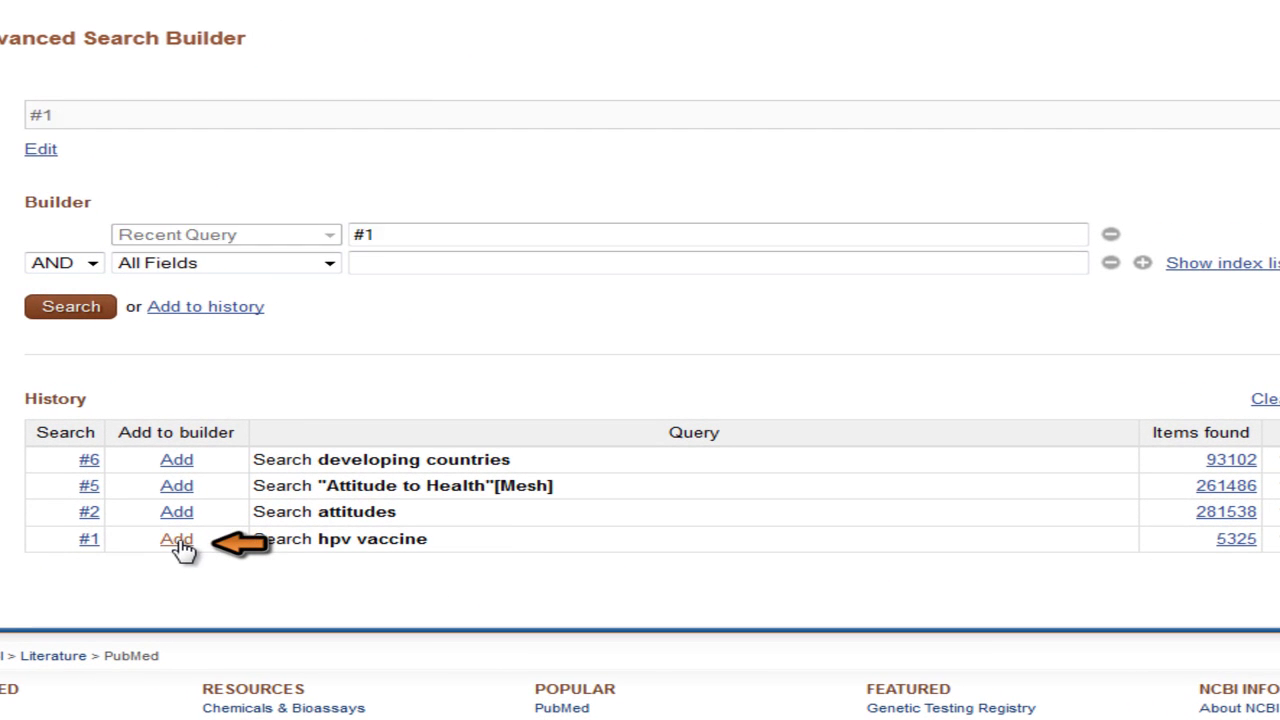
click(183, 493)
click(179, 488)
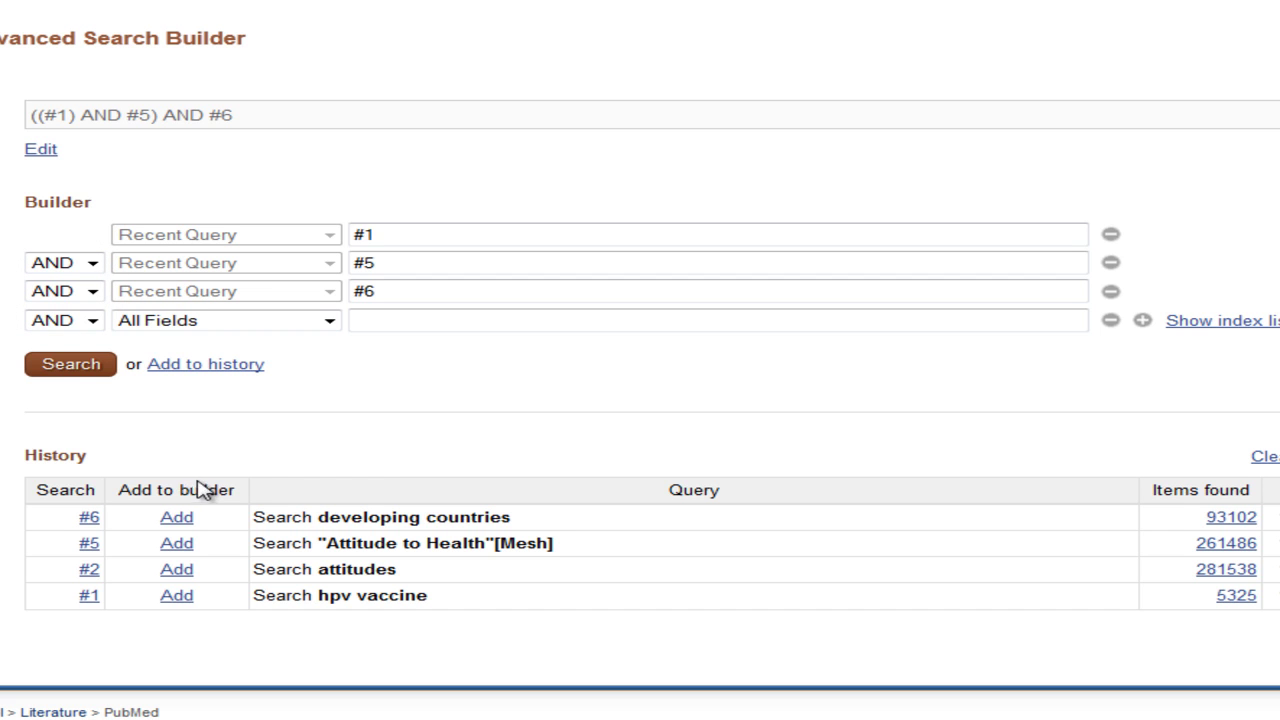
click(90, 372)
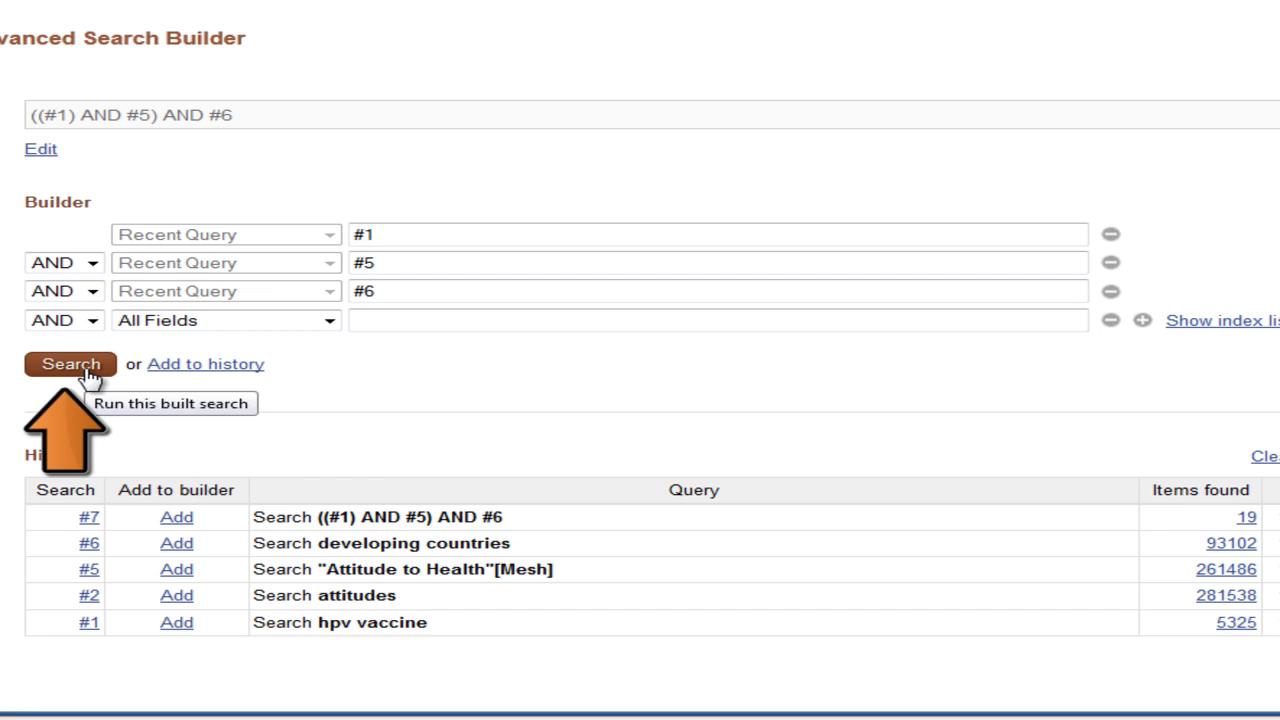